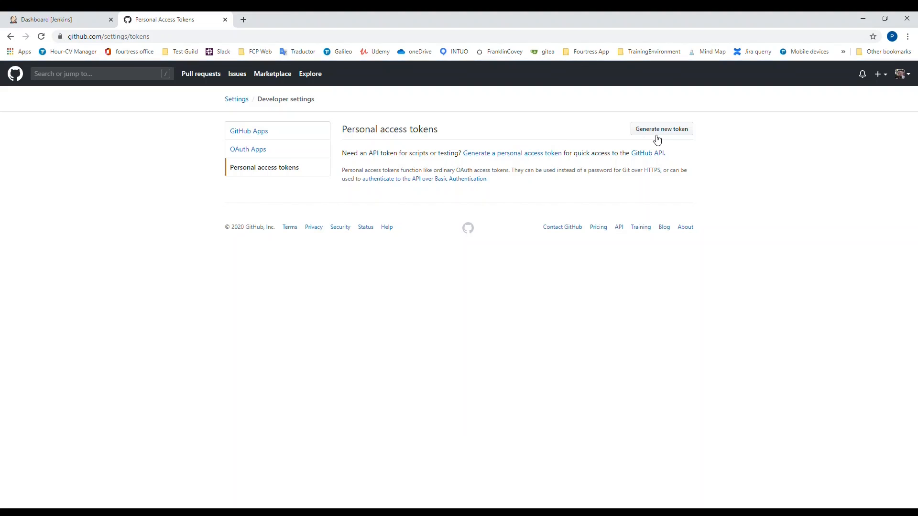
- Start a new personal access token with the note "jenkins-integration" and grant it the full repo scope
{"action": "left_click", "coordinate": [660, 138]}
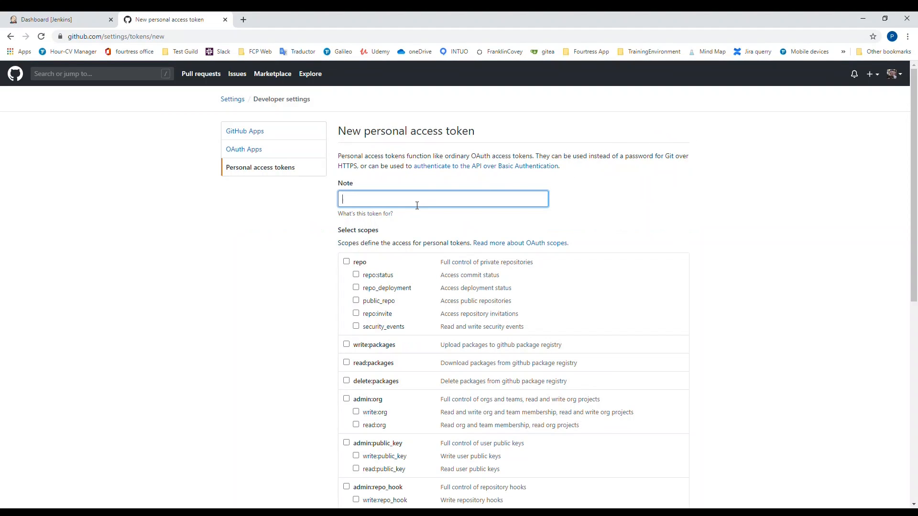
{"action": "type", "text": "jenkins-integration"}
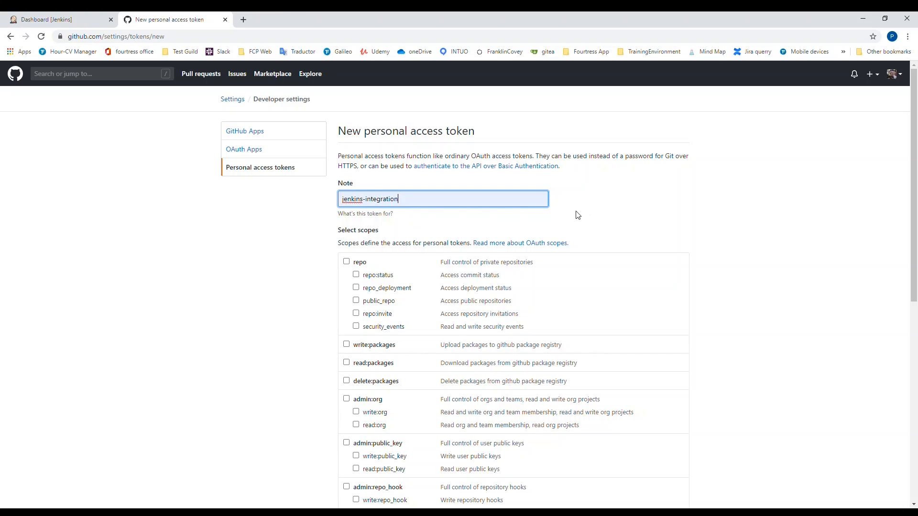
{"action": "left_click", "coordinate": [347, 263]}
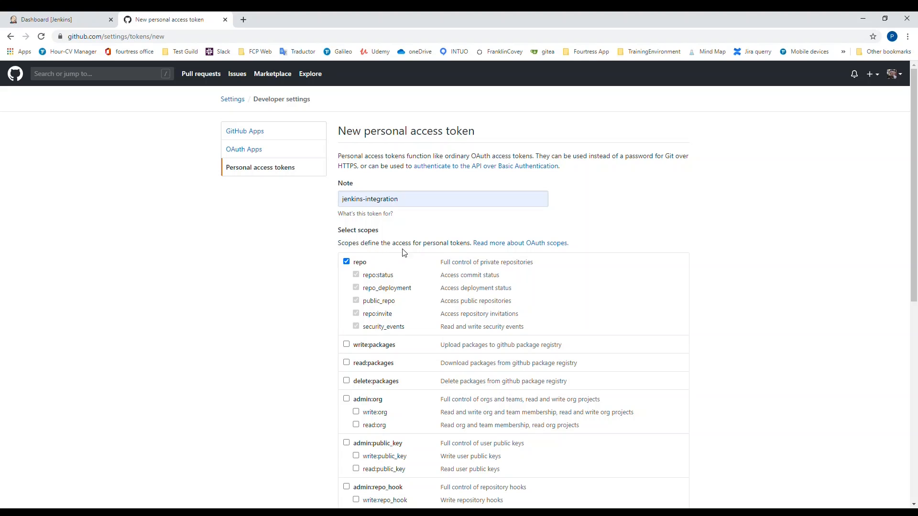
- Grant the token the admin:public_key, admin:repo_hook, notifications, delete_repo and admin:gpg_key scopes
{"action": "scroll", "coordinate": [405, 267], "scroll_direction": "down", "scroll_amount": 1}
{"action": "scroll", "coordinate": [404, 267], "scroll_direction": "down", "scroll_amount": 2}
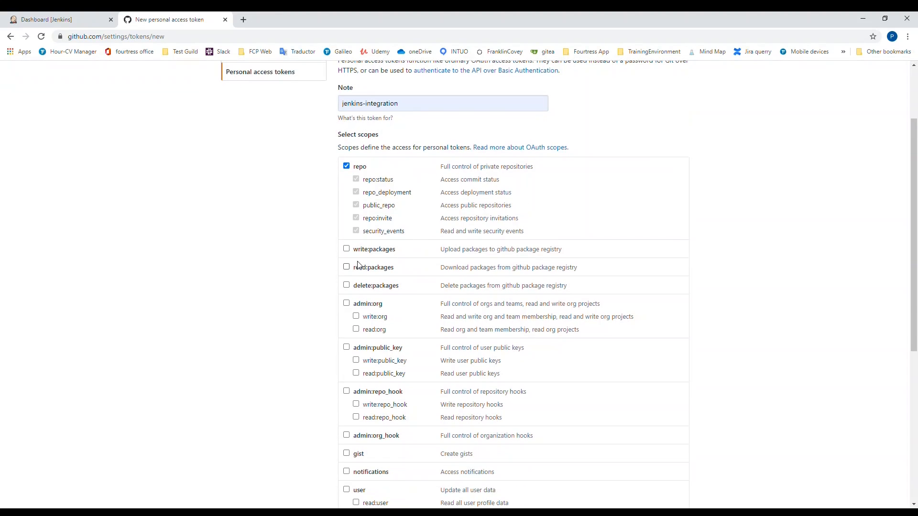
{"action": "scroll", "coordinate": [358, 265], "scroll_direction": "down", "scroll_amount": 2}
{"action": "left_click", "coordinate": [347, 252]}
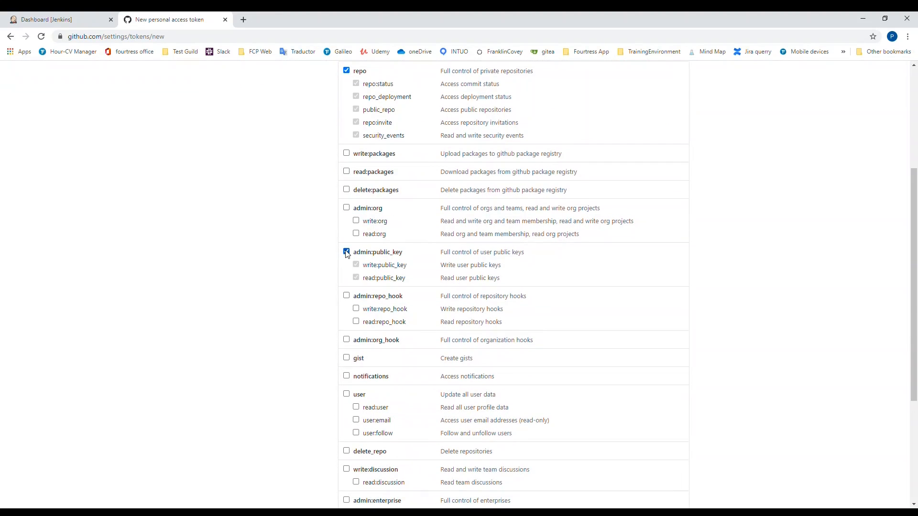
{"action": "left_click", "coordinate": [346, 296]}
{"action": "scroll", "coordinate": [361, 338], "scroll_direction": "down", "scroll_amount": 2}
{"action": "left_click", "coordinate": [347, 279]}
{"action": "scroll", "coordinate": [363, 320], "scroll_direction": "down", "scroll_amount": 1}
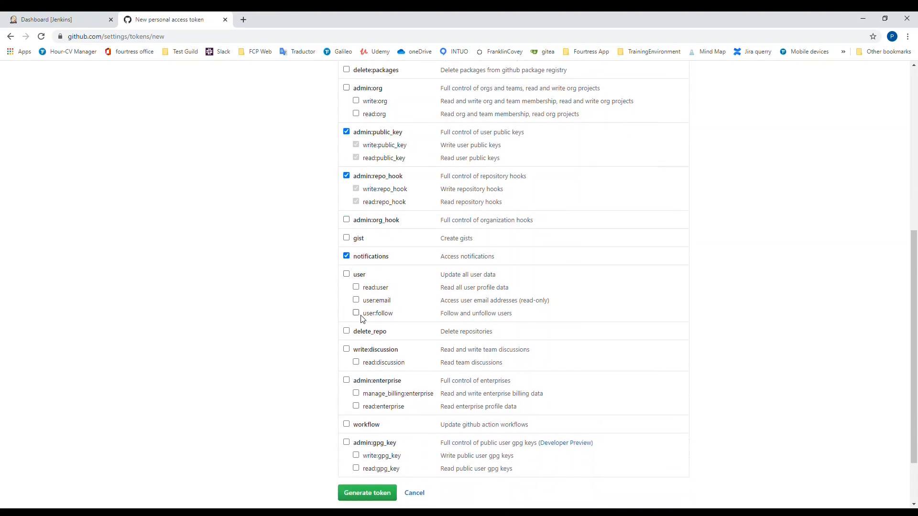
{"action": "scroll", "coordinate": [363, 319], "scroll_direction": "down", "scroll_amount": 2}
{"action": "left_click", "coordinate": [346, 260]}
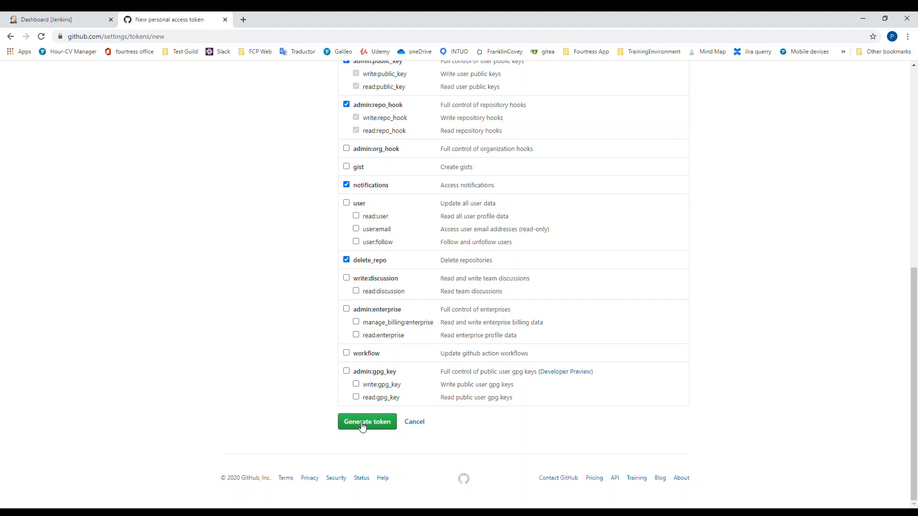
{"action": "left_click", "coordinate": [346, 371]}
- Generate the personal access token and copy it to the clipboard
{"action": "left_click", "coordinate": [362, 425]}
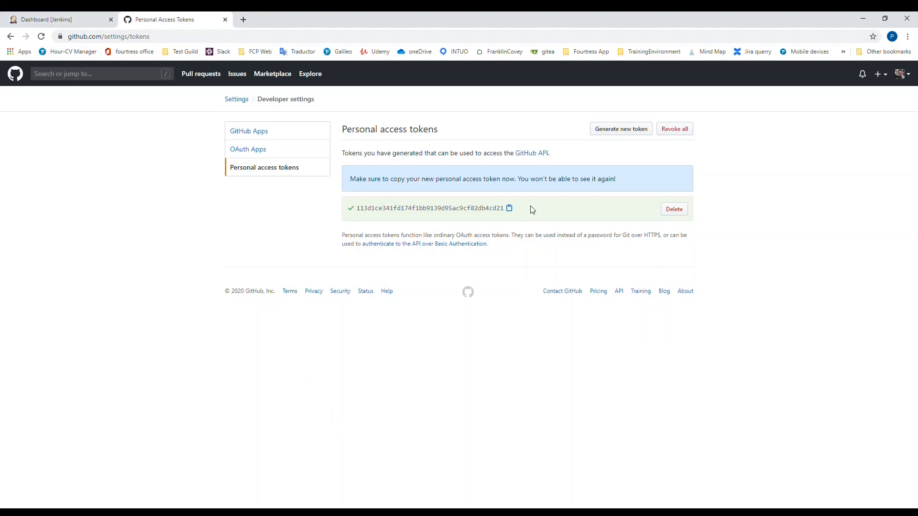
{"action": "left_click", "coordinate": [510, 209]}
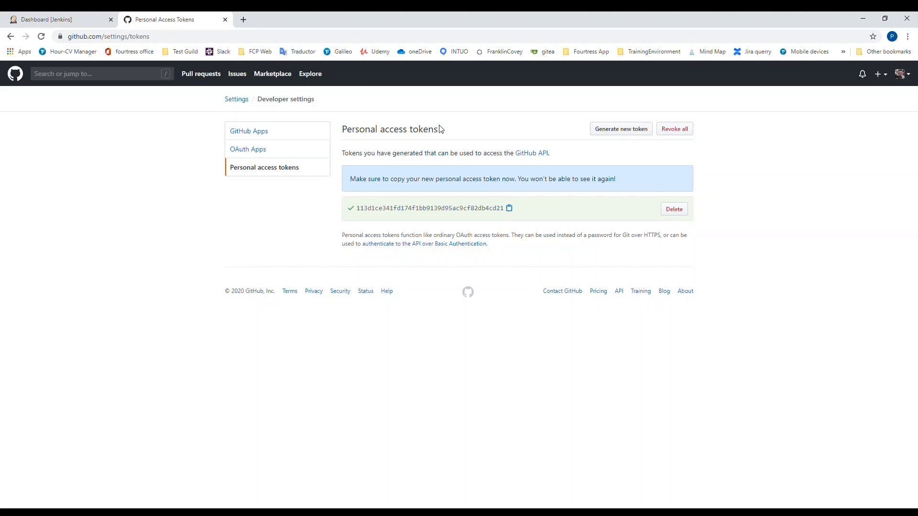
- Switch to Jenkins and open its global system configuration
{"action": "left_click", "coordinate": [72, 22]}
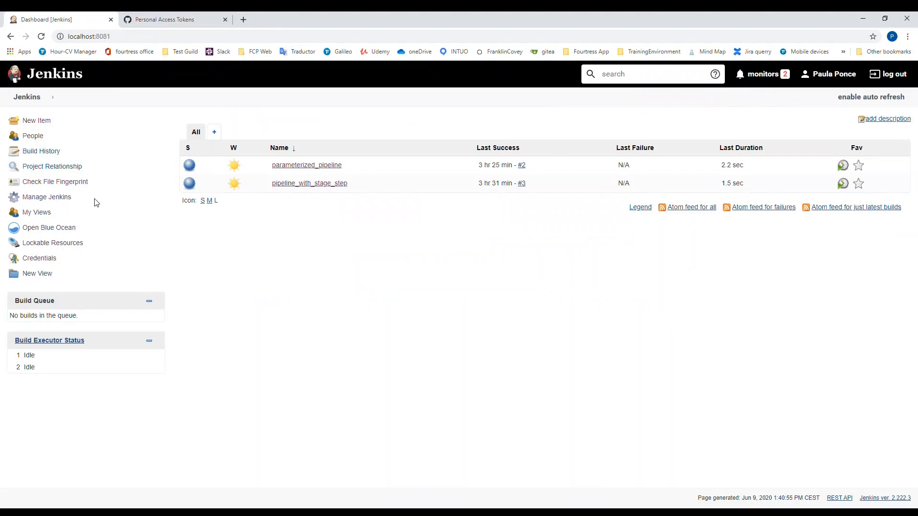
{"action": "left_click", "coordinate": [48, 200]}
{"action": "left_click", "coordinate": [263, 266]}
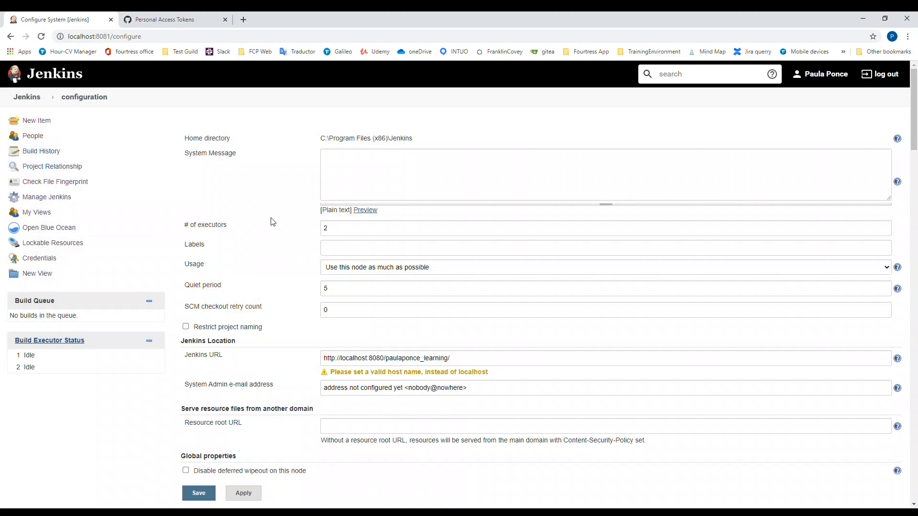
- Rename the GitHub server in the system configuration as "multibranch pipeline project"
{"action": "scroll", "coordinate": [286, 232], "scroll_direction": "down", "scroll_amount": 6}
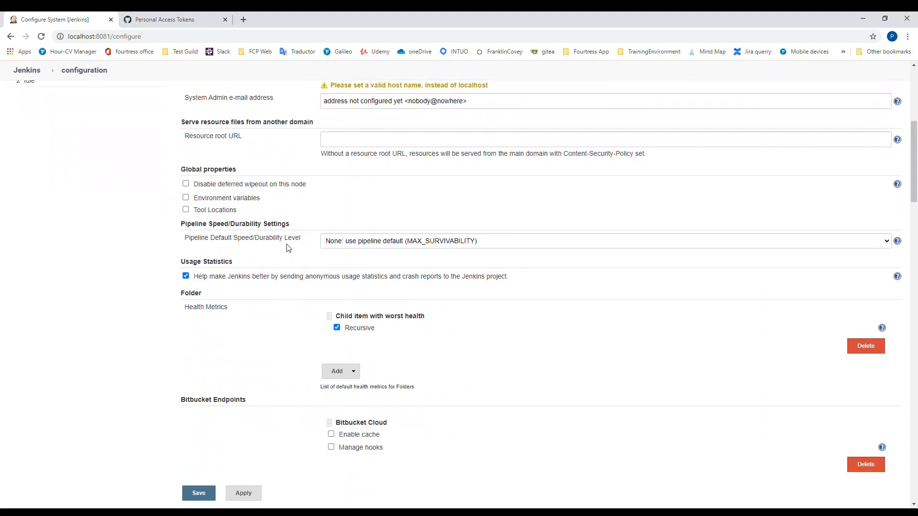
{"action": "scroll", "coordinate": [282, 251], "scroll_direction": "down", "scroll_amount": 7}
{"action": "scroll", "coordinate": [253, 283], "scroll_direction": "down", "scroll_amount": 3}
{"action": "scroll", "coordinate": [249, 283], "scroll_direction": "down", "scroll_amount": 2}
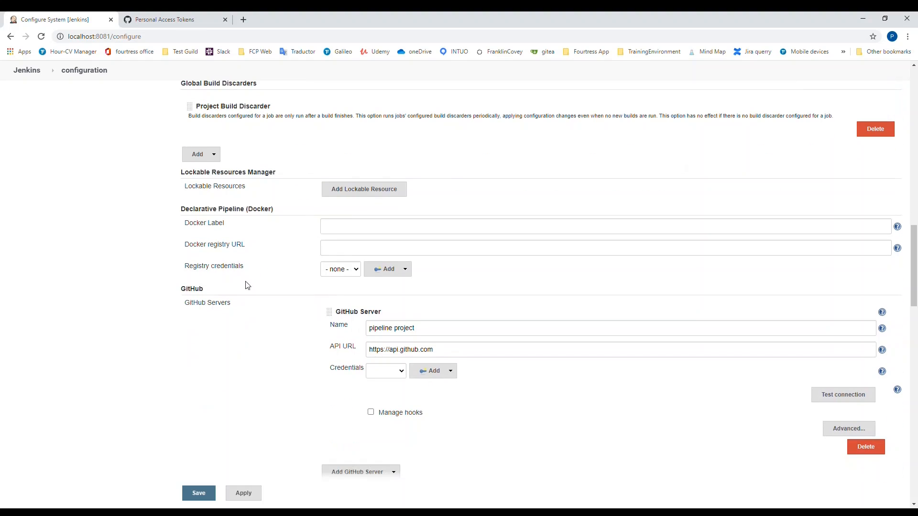
{"action": "left_click", "coordinate": [373, 334]}
{"action": "type", "text": "multib"}
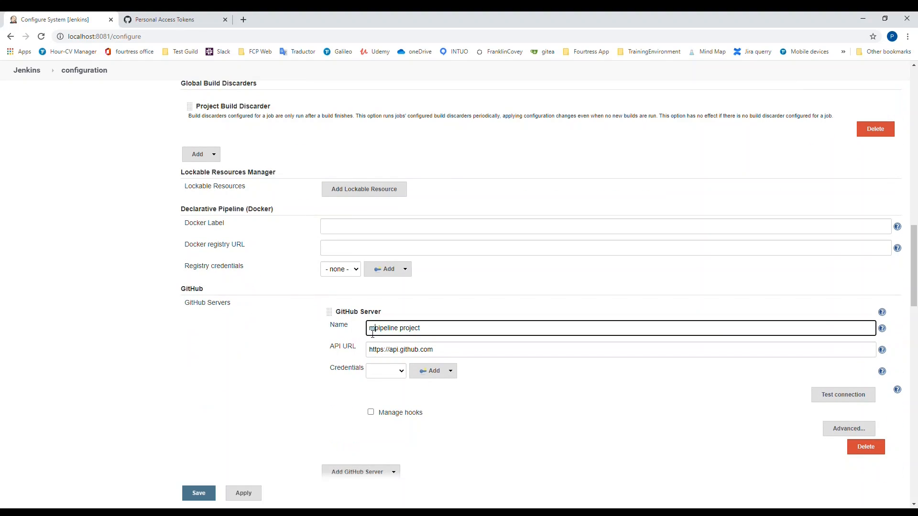
{"action": "type", "text": "rancj"}
{"action": "key", "text": "BackSpace"}
{"action": "type", "text": "h"}
- Add a Secret text credential for the GitHub server, pasting the access token as the secret and using the ID "jenkins-integration"
{"action": "left_click", "coordinate": [435, 378]}
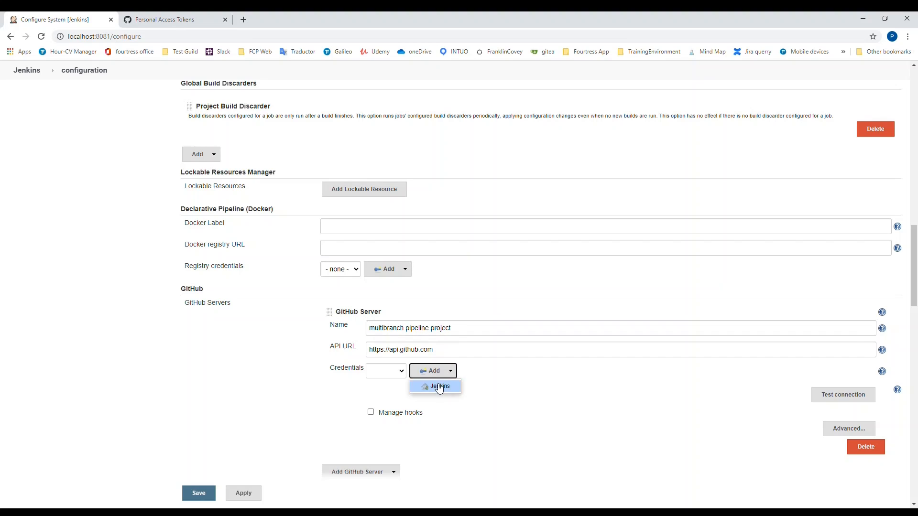
{"action": "left_click", "coordinate": [437, 383]}
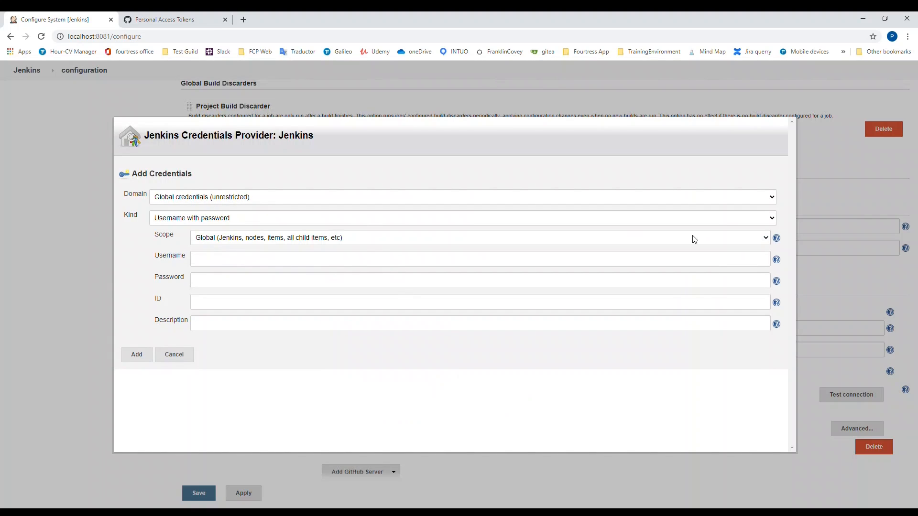
{"action": "left_click", "coordinate": [768, 225]}
{"action": "left_click", "coordinate": [200, 268]}
{"action": "left_click", "coordinate": [212, 266]}
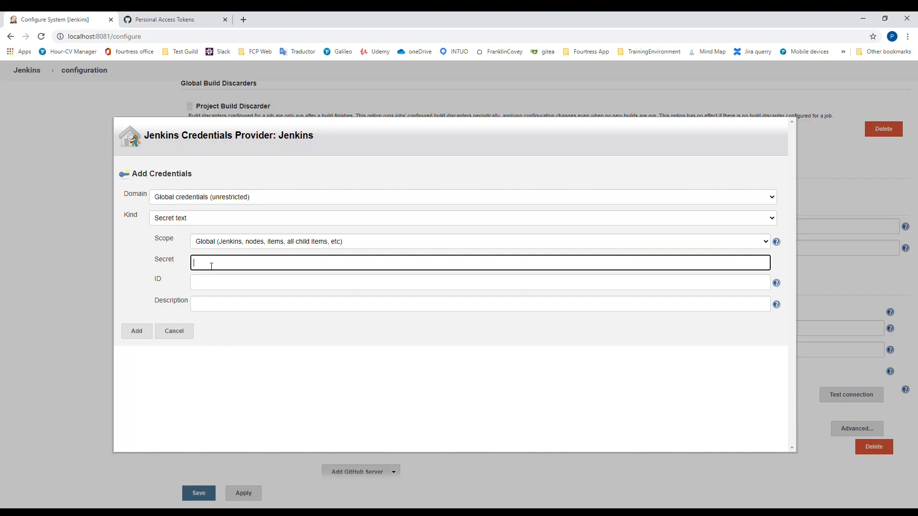
{"action": "key", "text": "ctrl+v"}
{"action": "left_click", "coordinate": [208, 286]}
{"action": "left_click", "coordinate": [214, 310]}
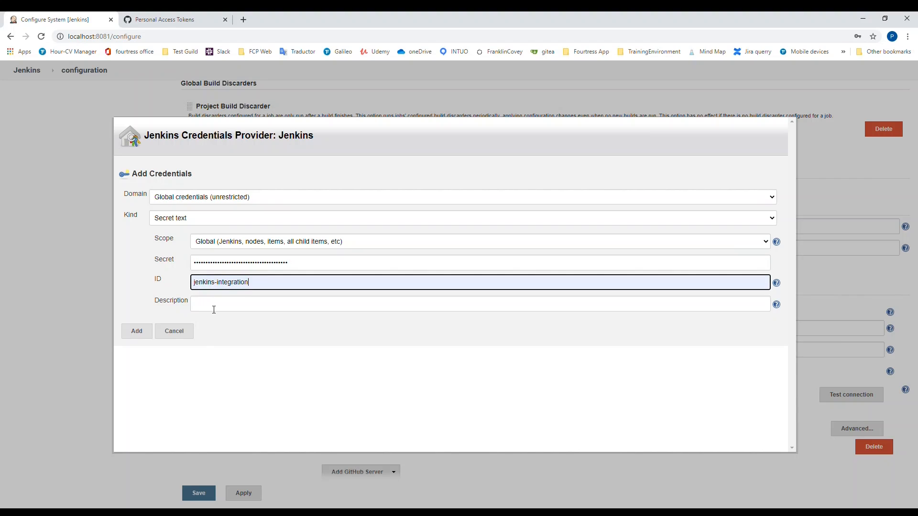
{"action": "left_click", "coordinate": [141, 334]}
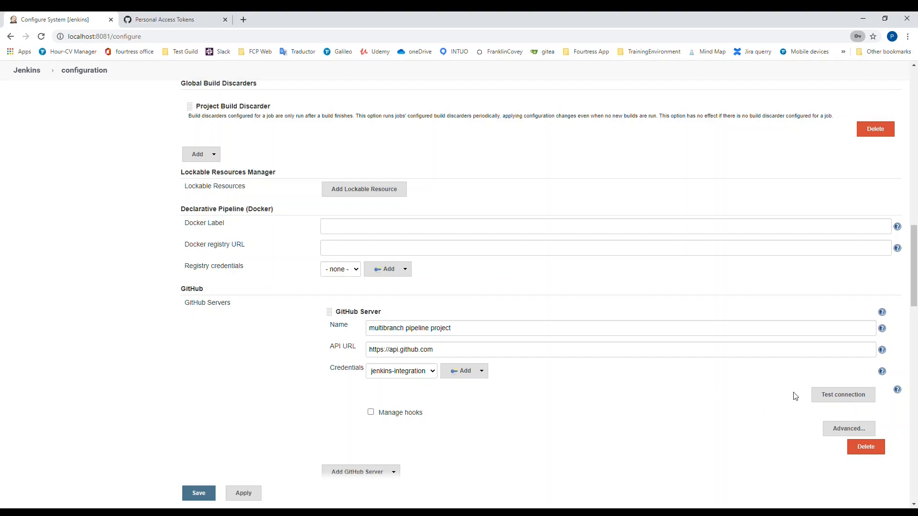
- Test the GitHub server connection with the jenkins-integration credential and save the system configuration
{"action": "left_click", "coordinate": [833, 394]}
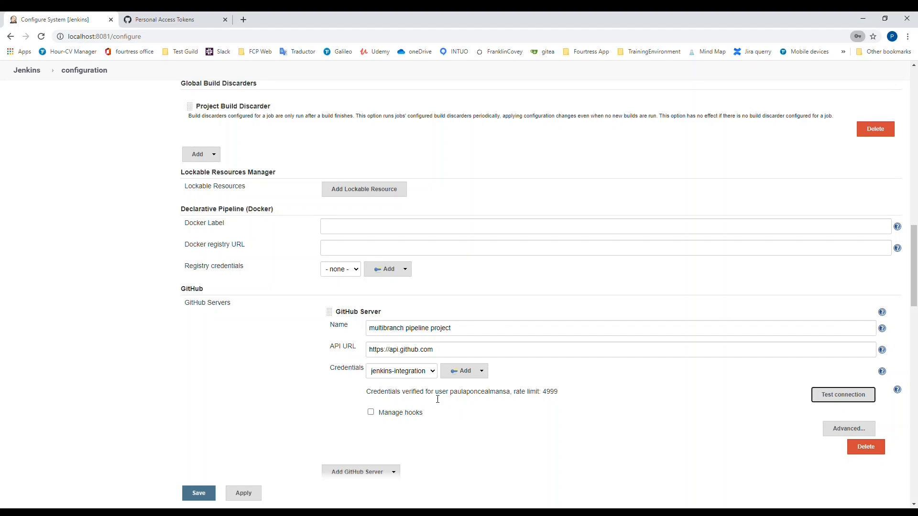
{"action": "scroll", "coordinate": [546, 423], "scroll_direction": "down", "scroll_amount": 3}
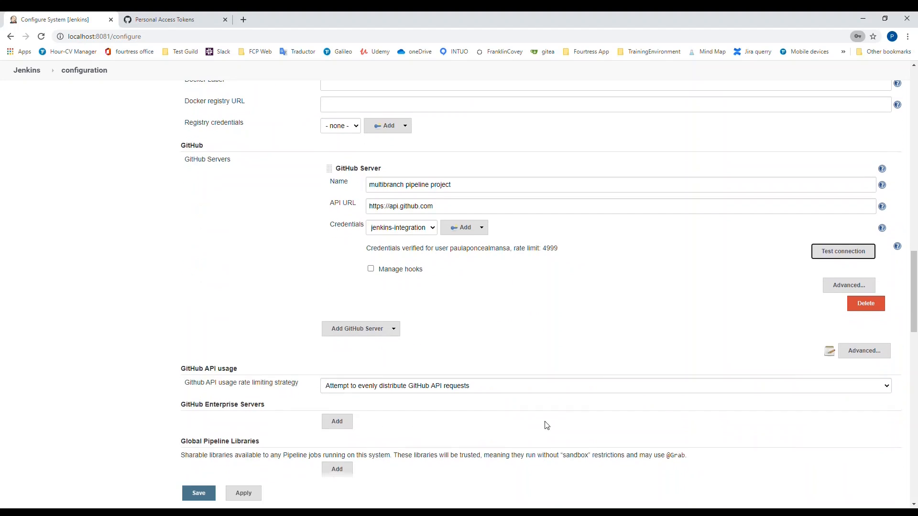
{"action": "left_click", "coordinate": [207, 494]}
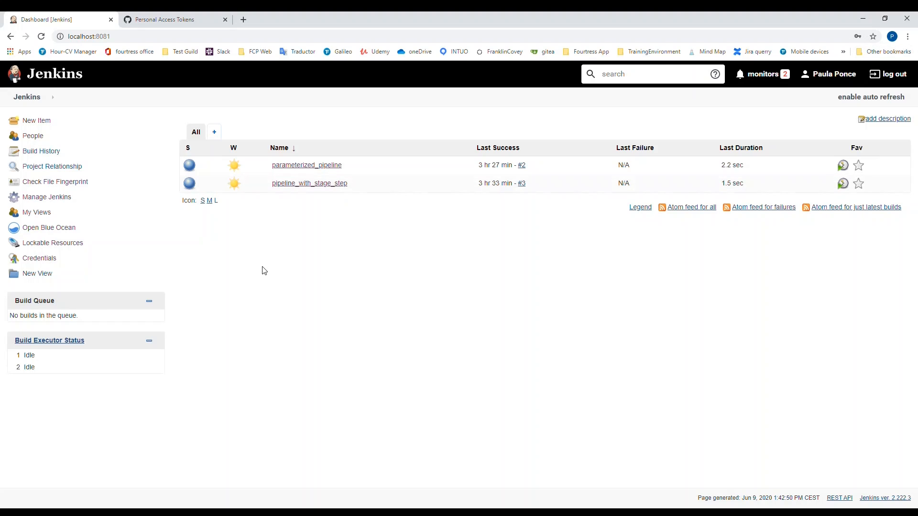
- Create a new Multibranch Pipeline item named "multibranch_pipeline"
{"action": "left_click", "coordinate": [33, 122]}
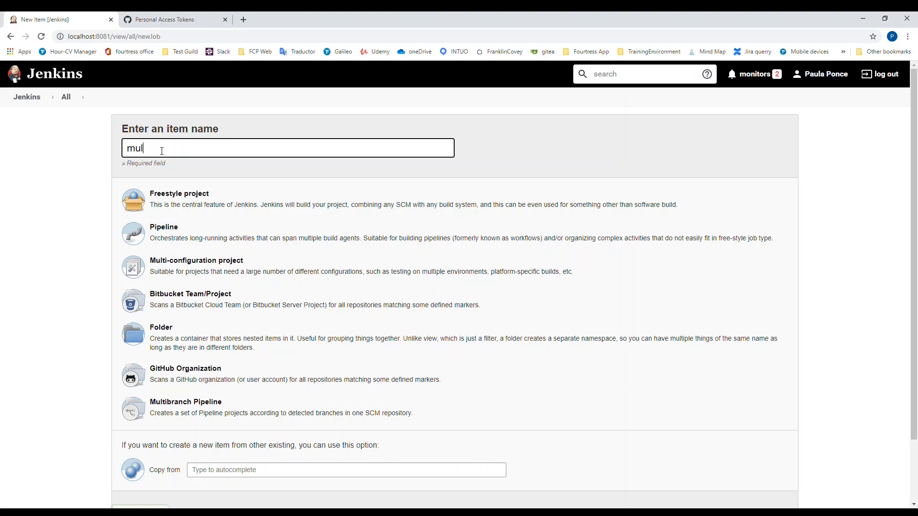
{"action": "type", "text": "multi"}
{"action": "left_click", "coordinate": [183, 173]}
{"action": "left_click", "coordinate": [172, 408]}
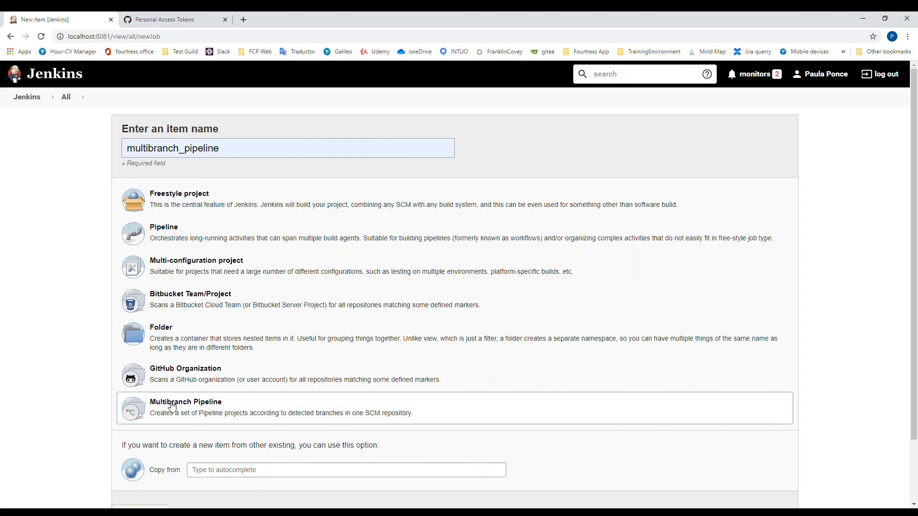
{"action": "scroll", "coordinate": [153, 420], "scroll_direction": "down", "scroll_amount": 2}
{"action": "left_click", "coordinate": [143, 451]}
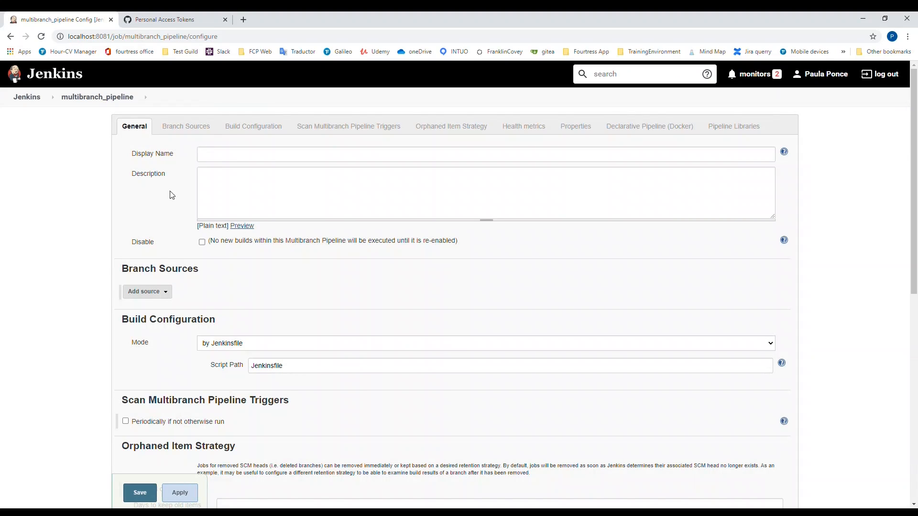
- Add a Git branch source to the multibranch pipeline's configuration
{"action": "left_click", "coordinate": [171, 297]}
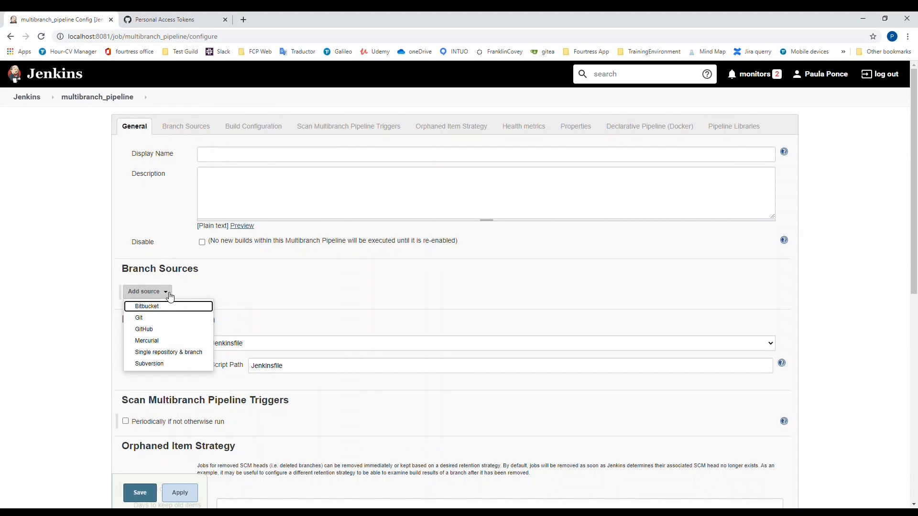
{"action": "left_click", "coordinate": [139, 318]}
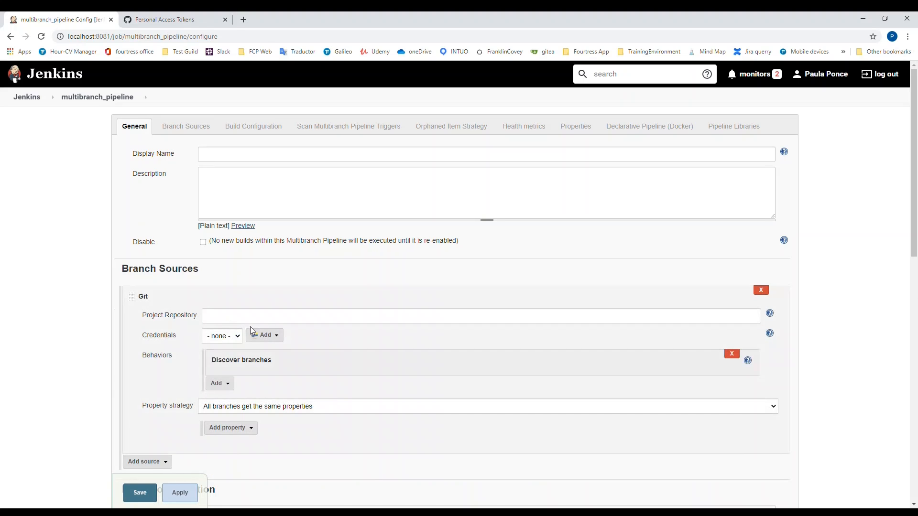
{"action": "left_click", "coordinate": [261, 321]}
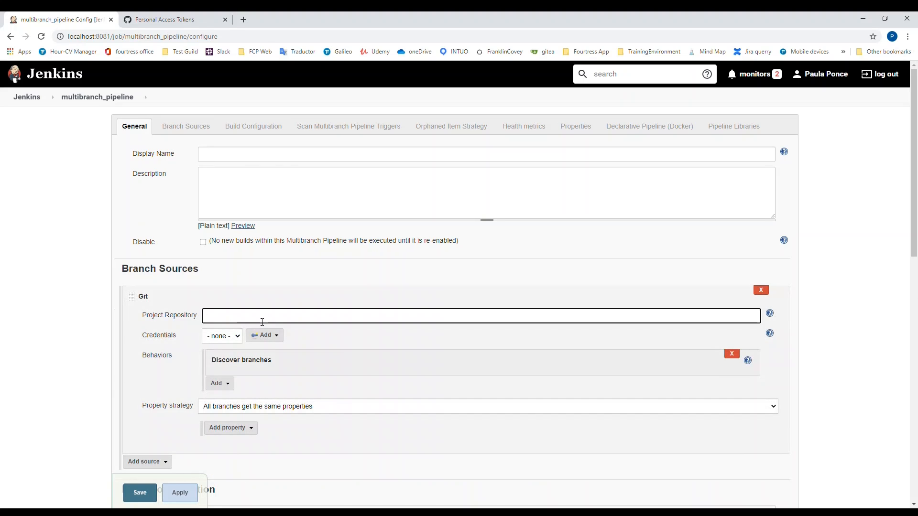
- Copy the jenkins-integration repository's URL from GitHub and set it as the project repository of the Git source in Jenkins
{"action": "left_click", "coordinate": [189, 20]}
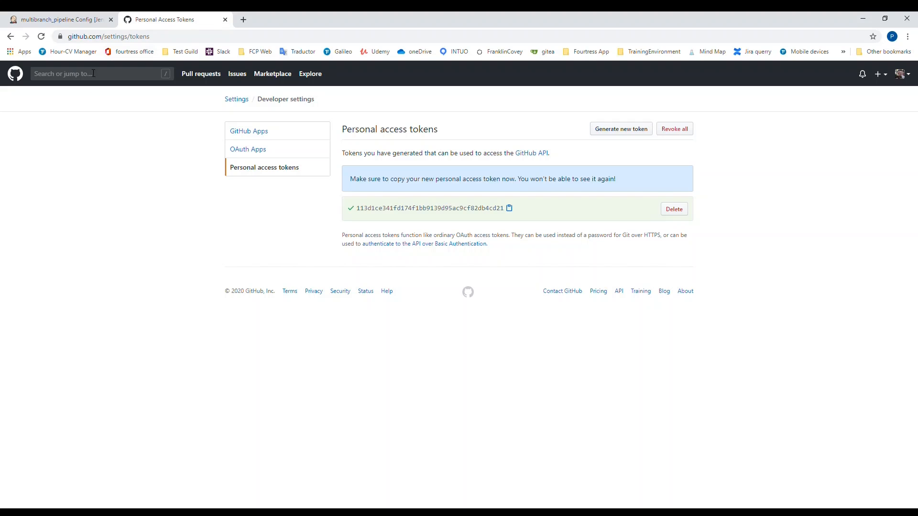
{"action": "left_click", "coordinate": [18, 79]}
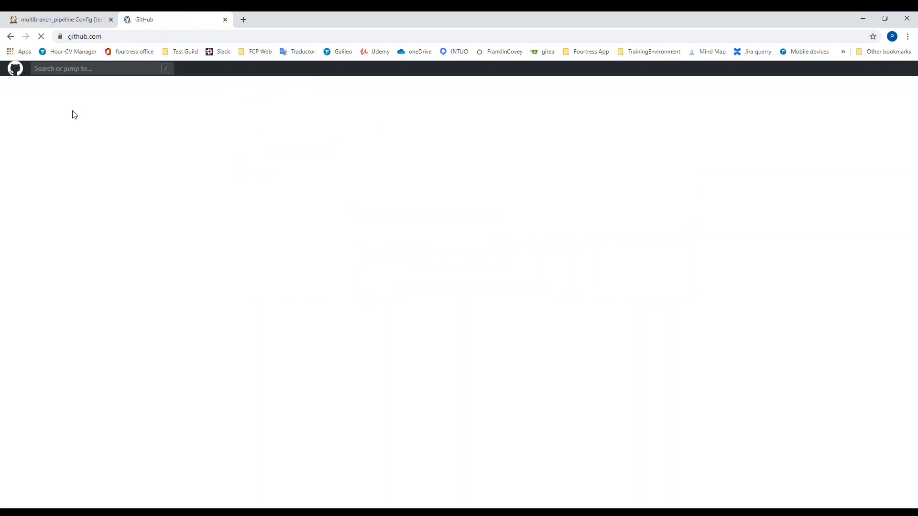
{"action": "left_click", "coordinate": [86, 148]}
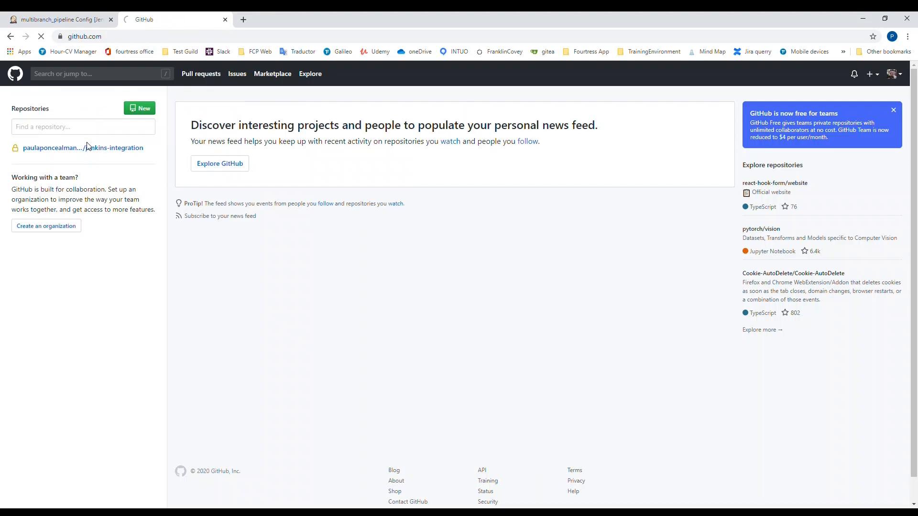
{"action": "left_click", "coordinate": [235, 41]}
{"action": "key", "text": "ctrl+c"}
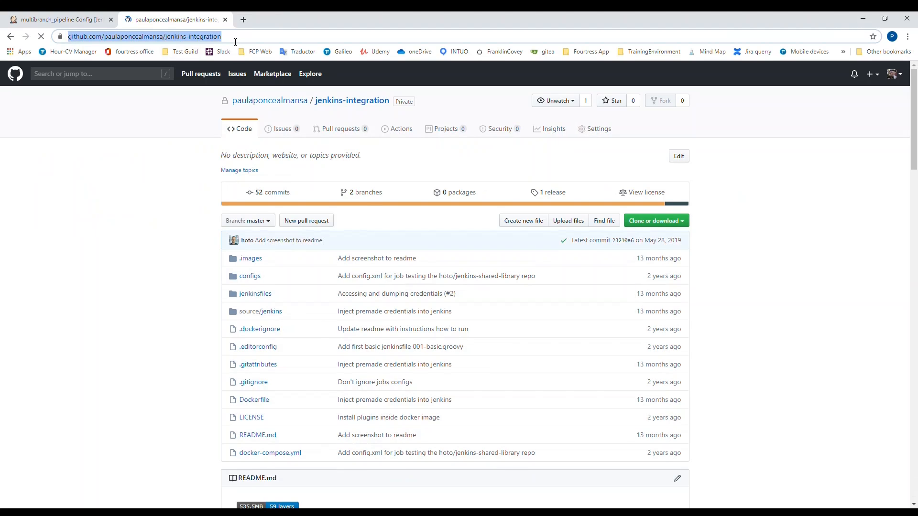
{"action": "left_click", "coordinate": [38, 20]}
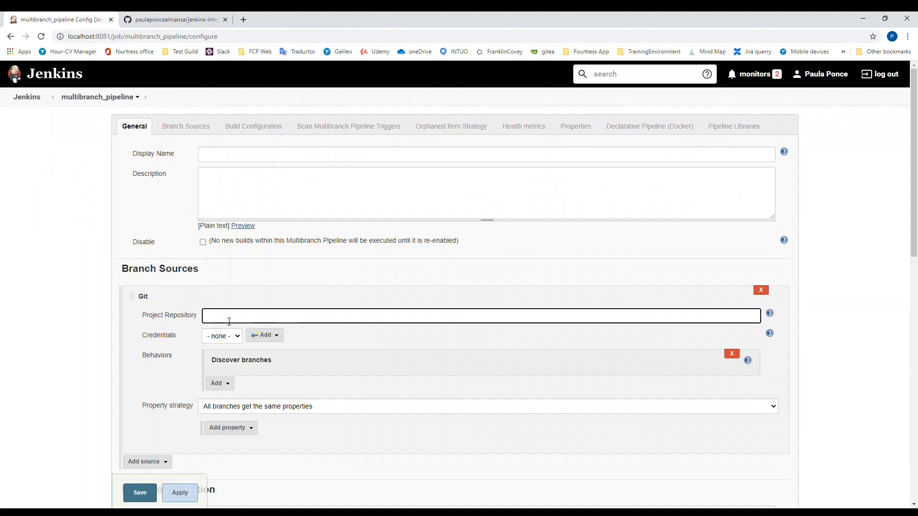
{"action": "key", "text": "ctrl+v"}
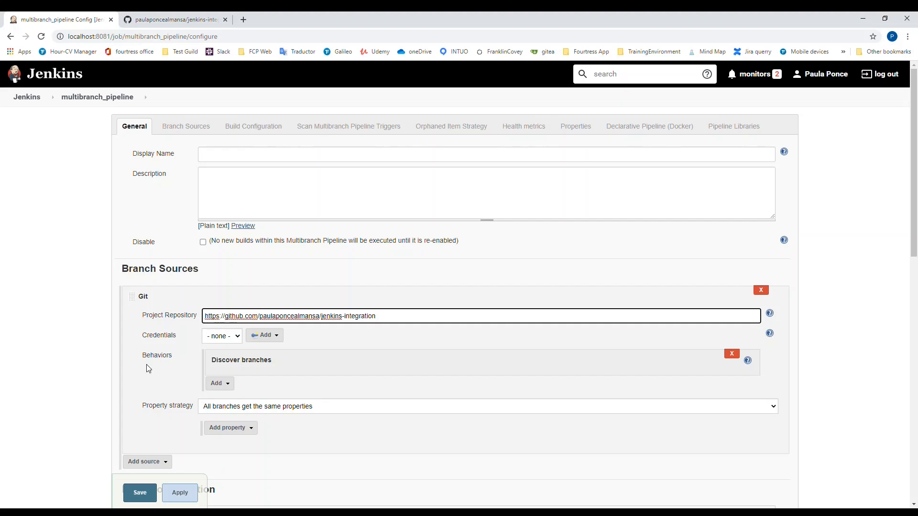
{"action": "left_click", "coordinate": [151, 379]}
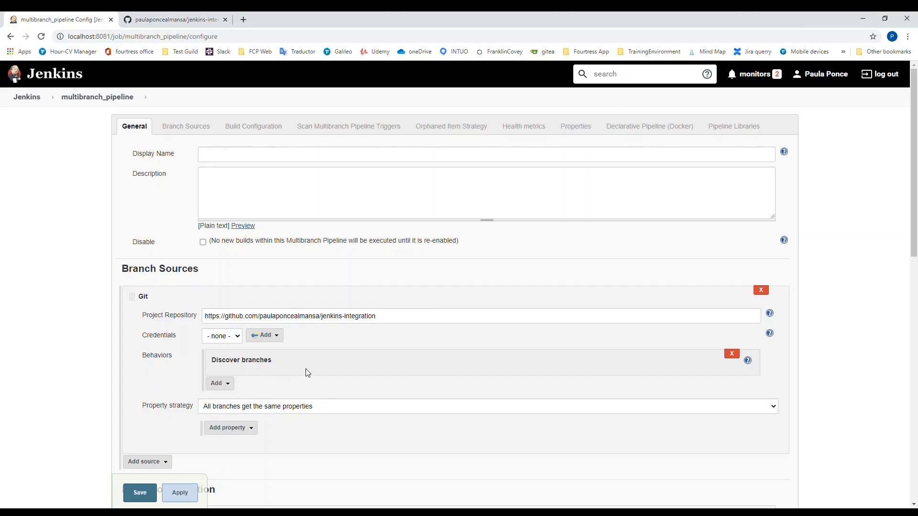
- Look up the script in GitHub's jenkinsfiles folder, set the Script Path to "jenkinsfiles/001-stages-declarative-style.groovy" in Jenkins, and save the pipeline configuration
{"action": "scroll", "coordinate": [351, 390], "scroll_direction": "down", "scroll_amount": 6}
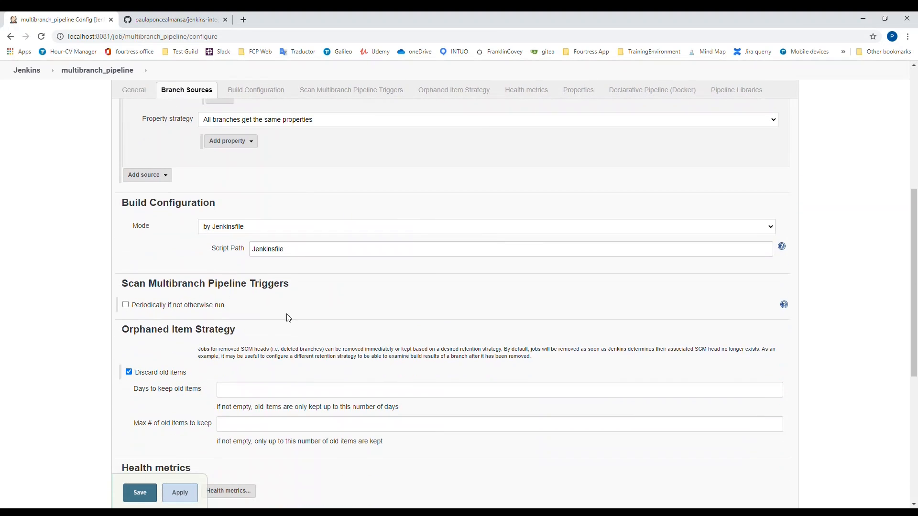
{"action": "left_click", "coordinate": [298, 252]}
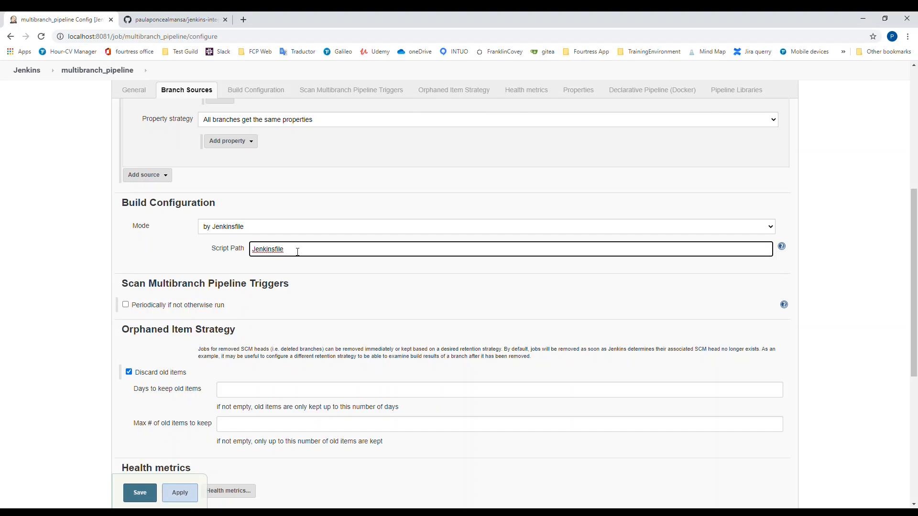
{"action": "left_click_drag", "start_coordinate": [298, 252], "coordinate": [262, 250]}
{"action": "key", "text": "BackSpace"}
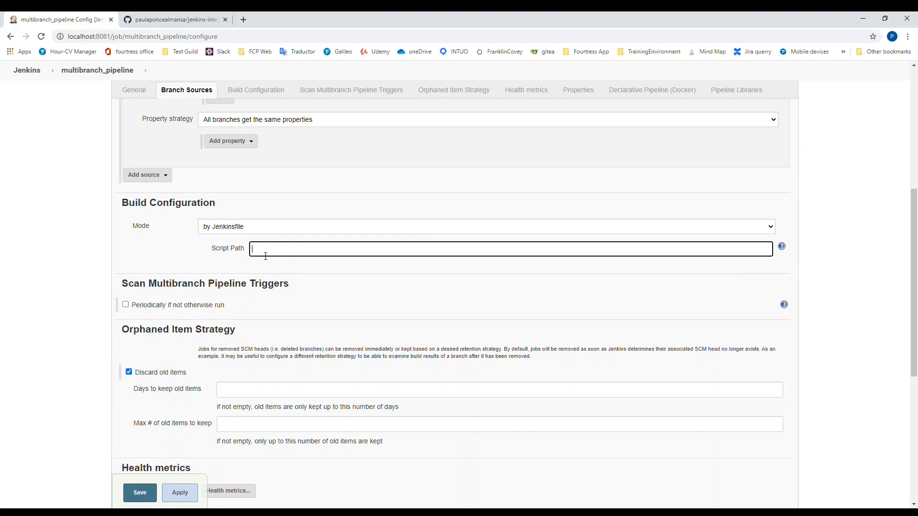
{"action": "left_click", "coordinate": [147, 21]}
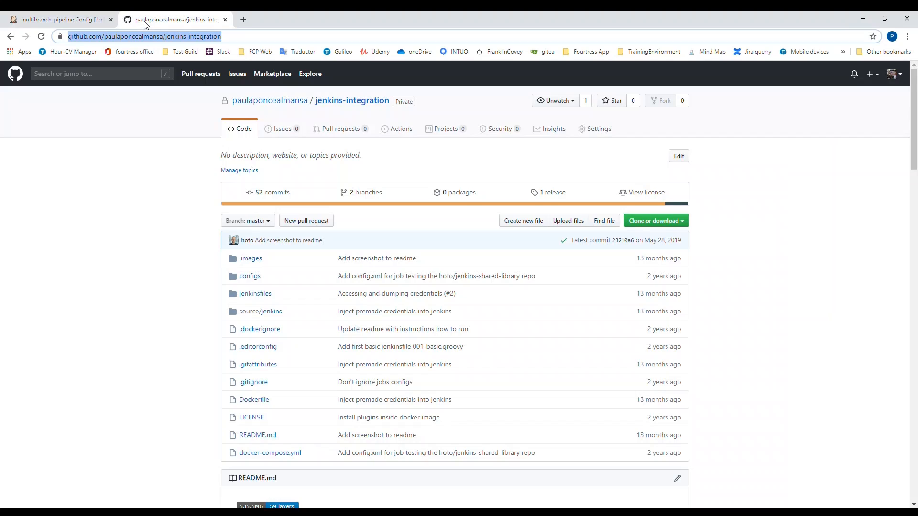
{"action": "left_click", "coordinate": [261, 294]}
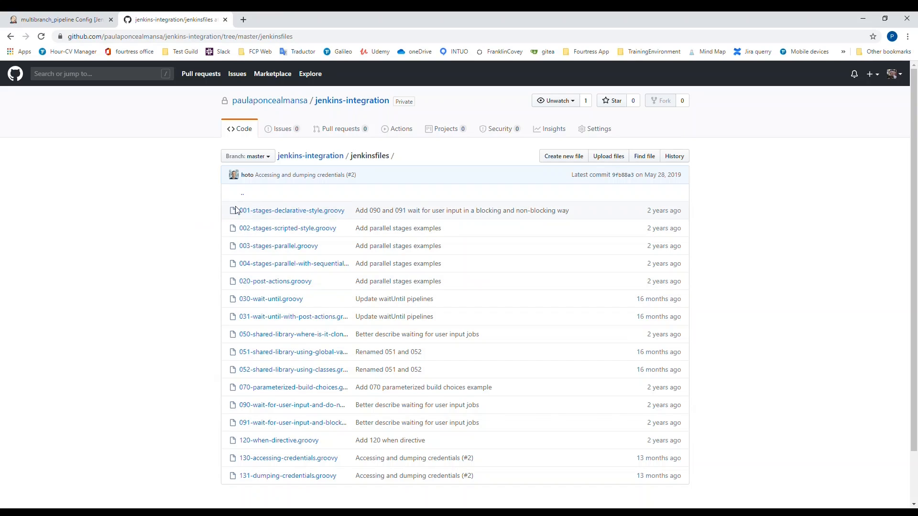
{"action": "left_click", "coordinate": [67, 22]}
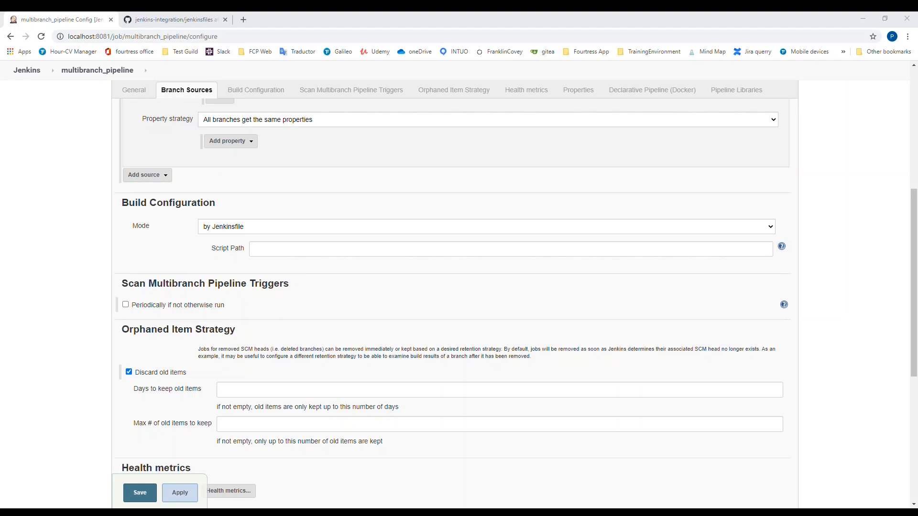
{"action": "left_click", "coordinate": [305, 256]}
{"action": "type", "text": "jenkinsfiles/001-stages-declarative-style.groovy"}
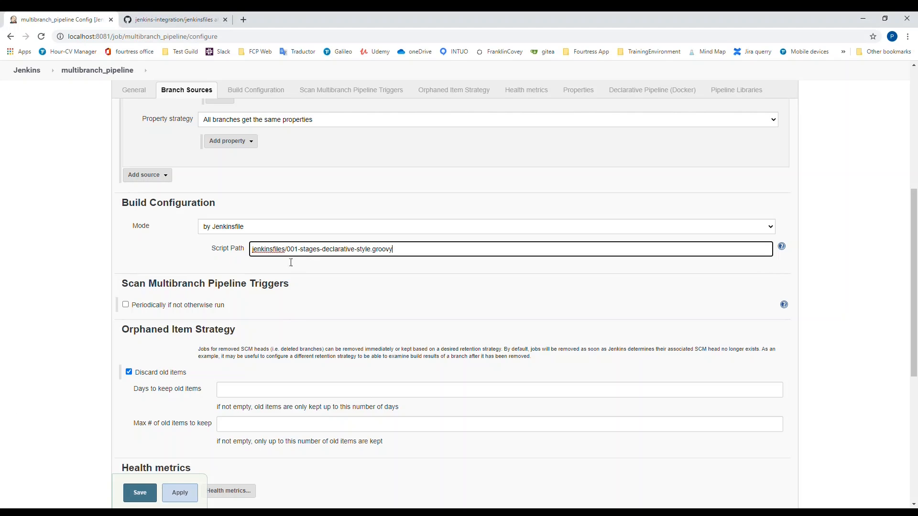
{"action": "scroll", "coordinate": [95, 383], "scroll_direction": "down", "scroll_amount": 2}
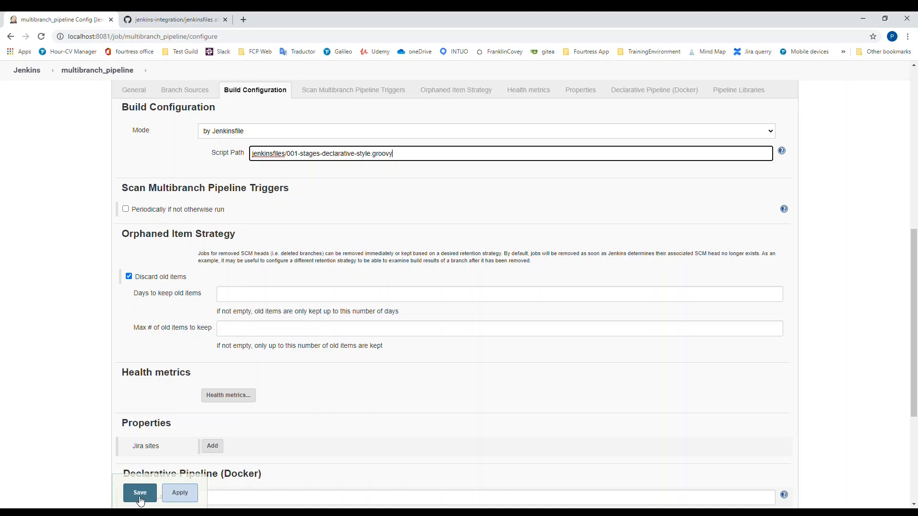
{"action": "left_click", "coordinate": [140, 500]}
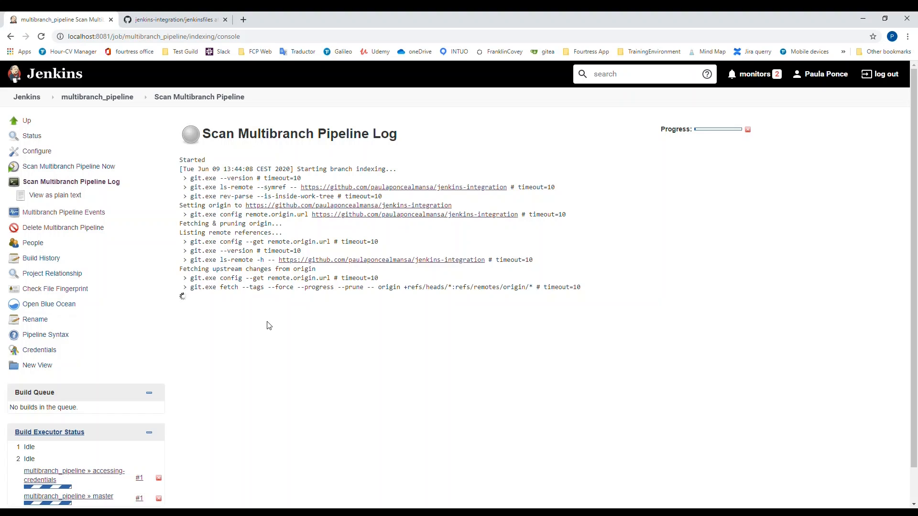
- Check the final status in the scan log and open multibranch_pipeline's branch list from the Jenkins dashboard
{"action": "left_click_drag", "start_coordinate": [180, 396], "coordinate": [246, 400]}
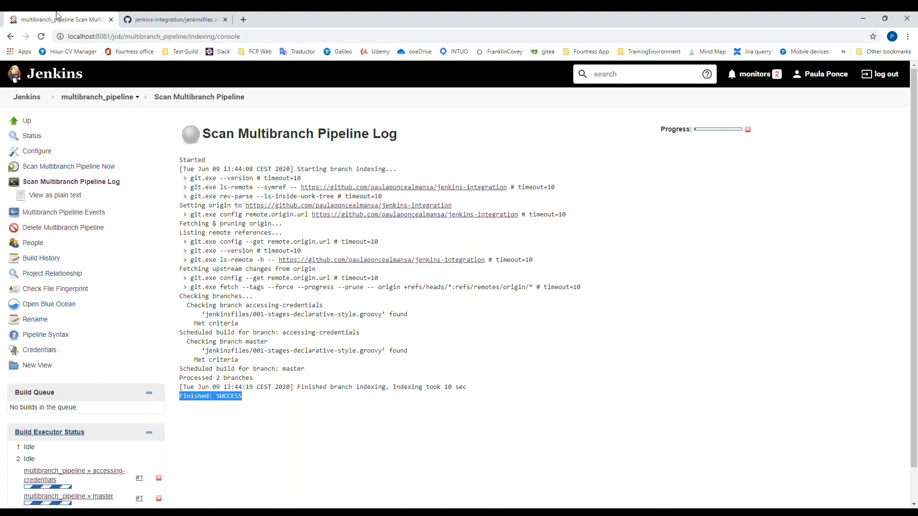
{"action": "left_click", "coordinate": [75, 100]}
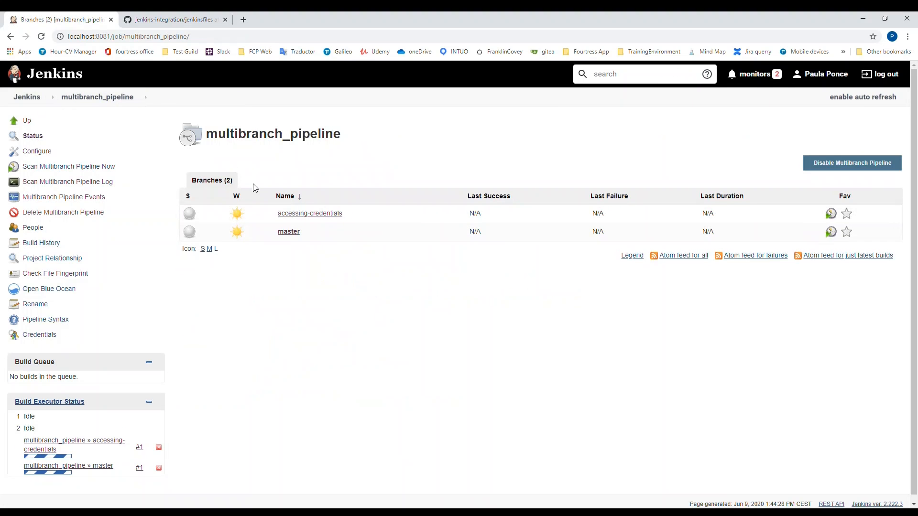
{"action": "left_click", "coordinate": [27, 122]}
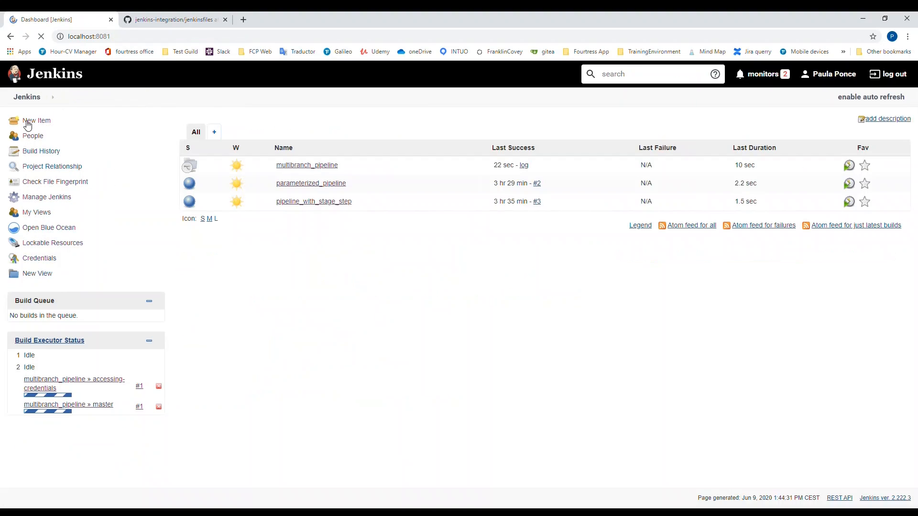
{"action": "left_click", "coordinate": [290, 166]}
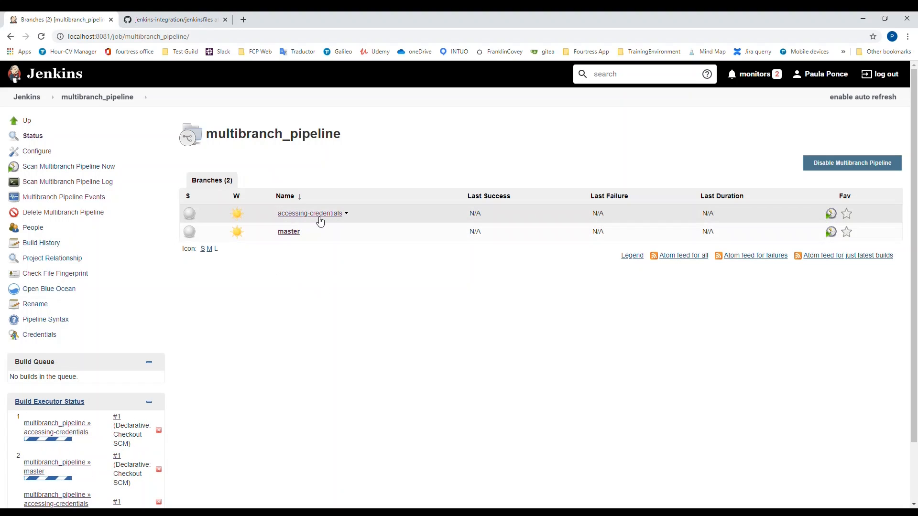
- View the accessing-credentials branch of the jenkins-integration repository on GitHub and switch back to master
{"action": "left_click", "coordinate": [199, 20]}
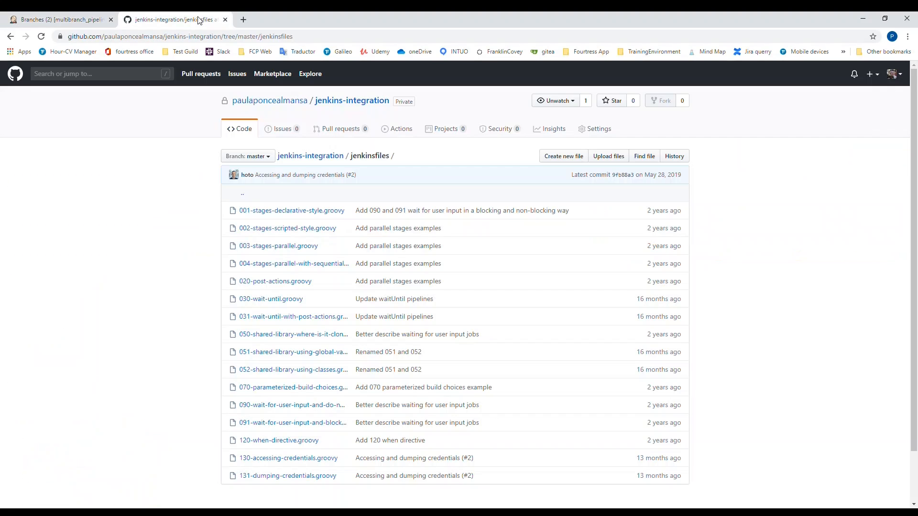
{"action": "left_click", "coordinate": [11, 37]}
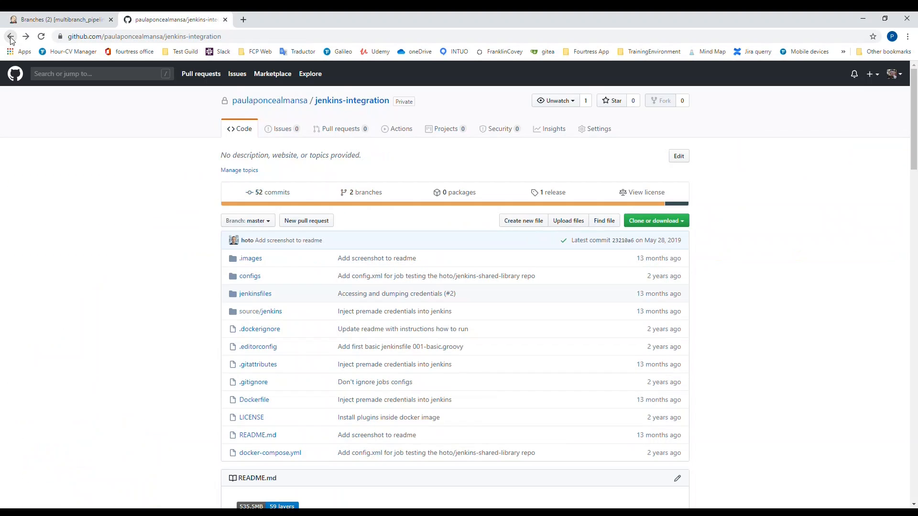
{"action": "left_click", "coordinate": [270, 221]}
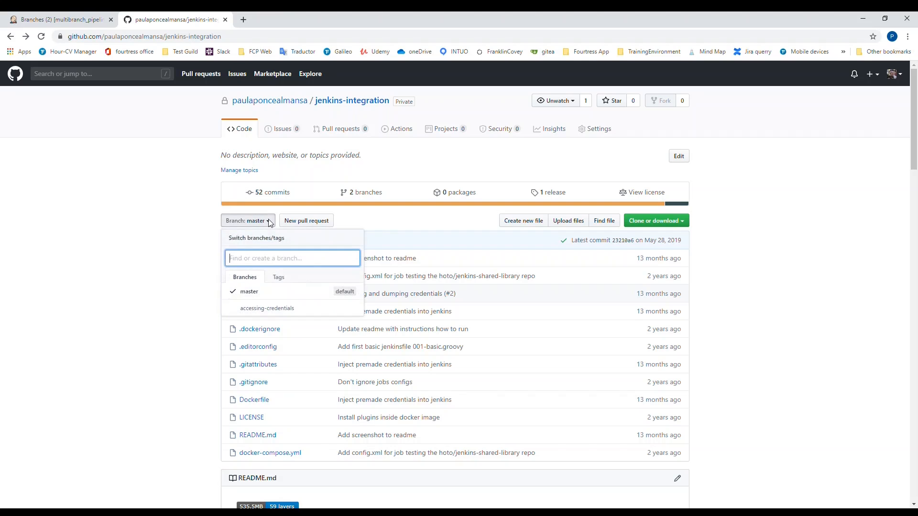
{"action": "left_click", "coordinate": [249, 309]}
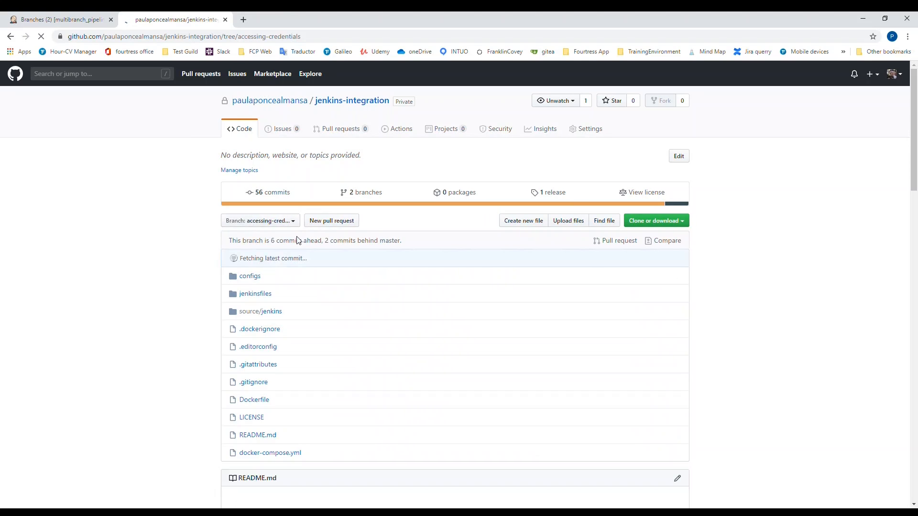
{"action": "left_click", "coordinate": [287, 221]}
{"action": "left_click", "coordinate": [257, 294]}
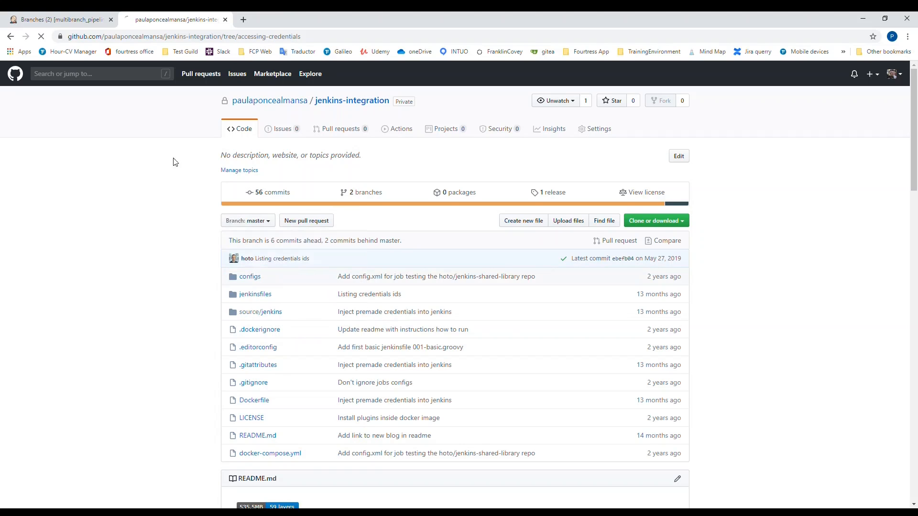
- Open the accessing-credentials pipeline in Jenkins and compare its Stage View with the stages in 001-stages-declarative-style.groovy on GitHub
{"action": "left_click", "coordinate": [29, 19]}
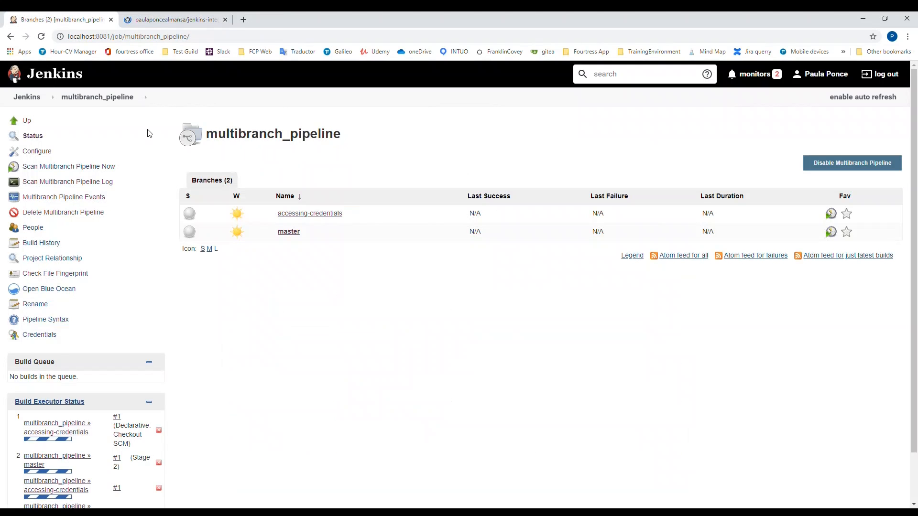
{"action": "left_click", "coordinate": [300, 213]}
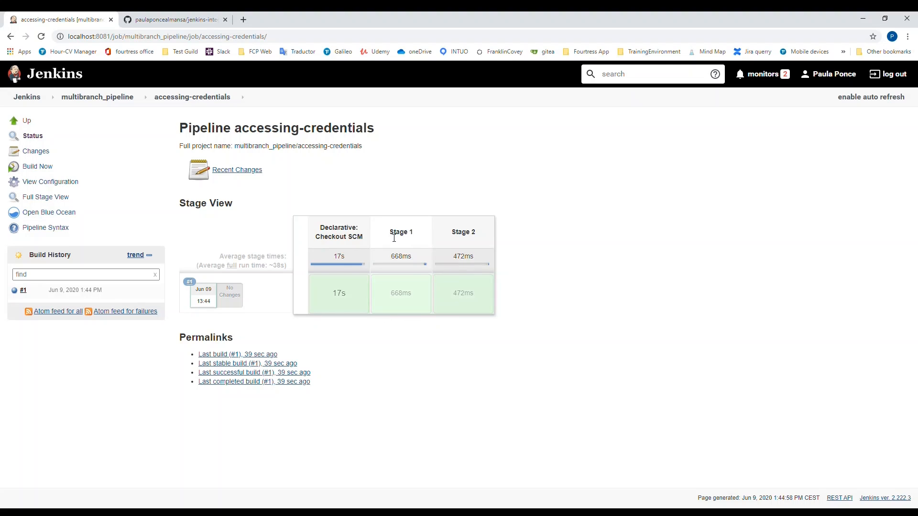
{"action": "left_click", "coordinate": [166, 20]}
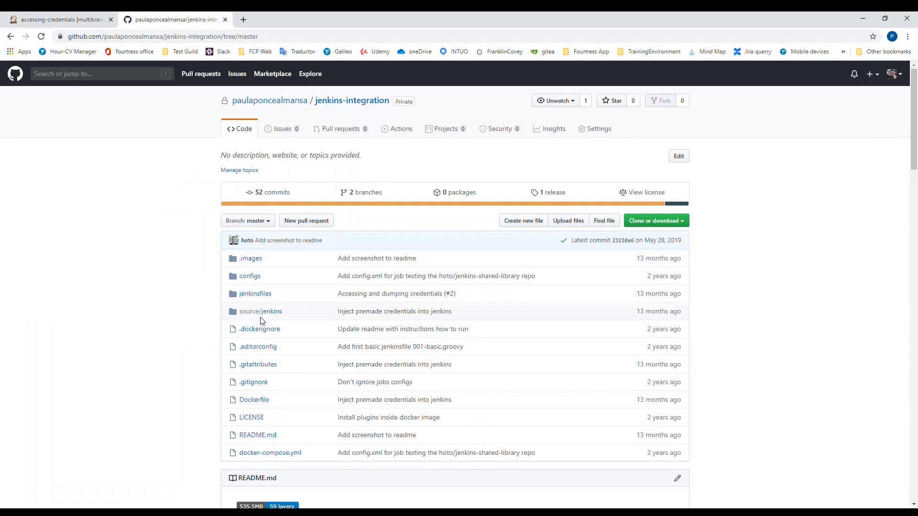
{"action": "left_click", "coordinate": [258, 295]}
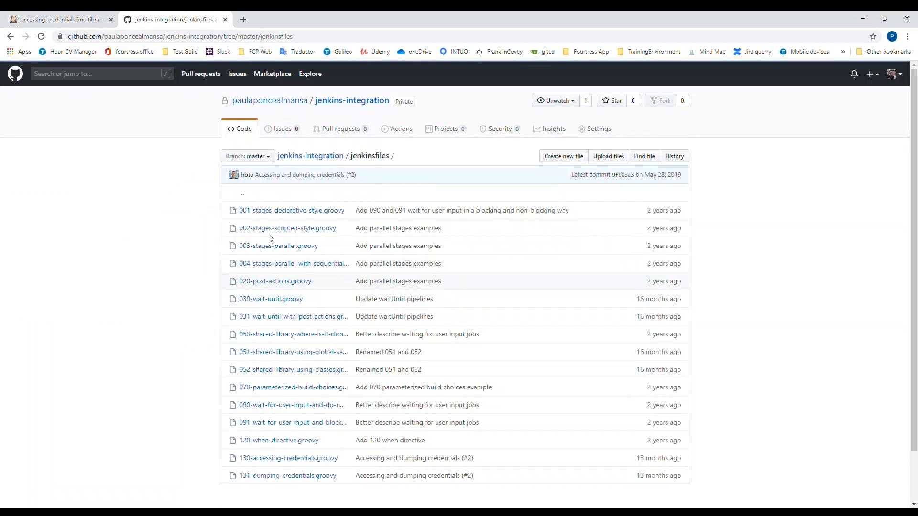
{"action": "left_click", "coordinate": [274, 215]}
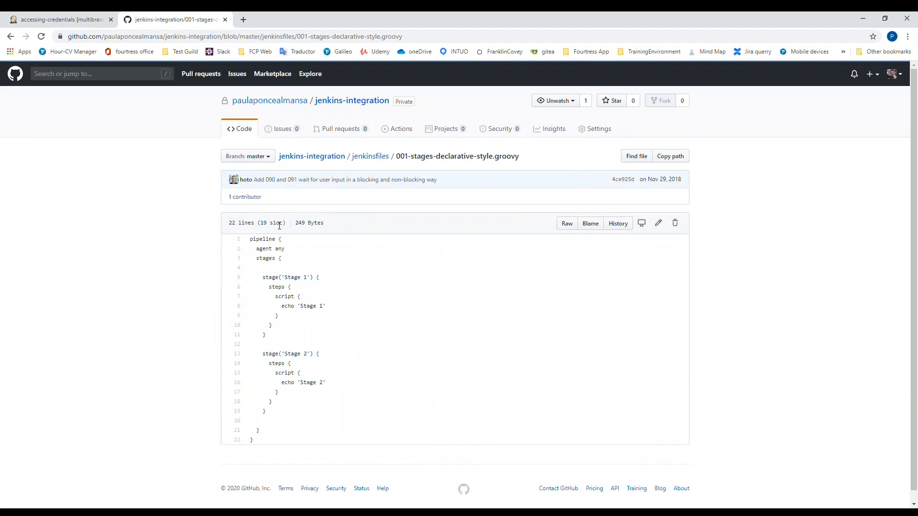
{"action": "left_click_drag", "start_coordinate": [259, 277], "coordinate": [276, 412]}
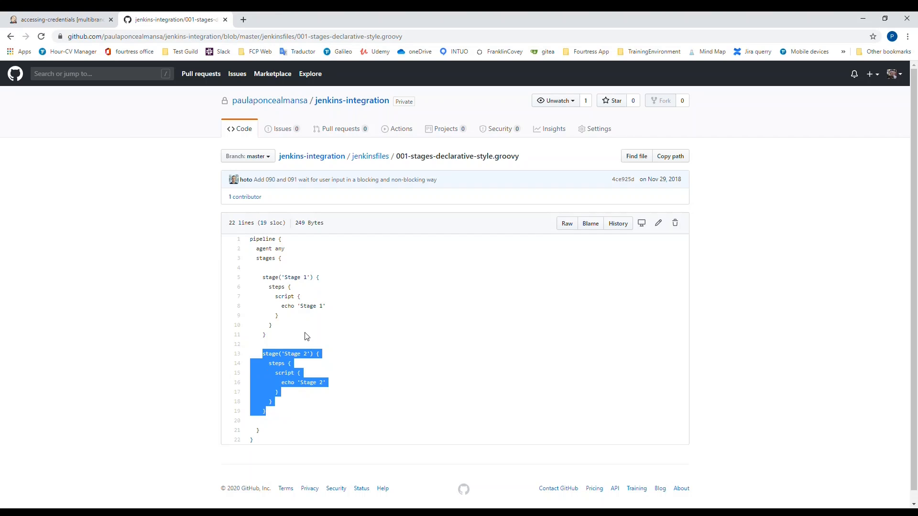
{"action": "left_click", "coordinate": [61, 20]}
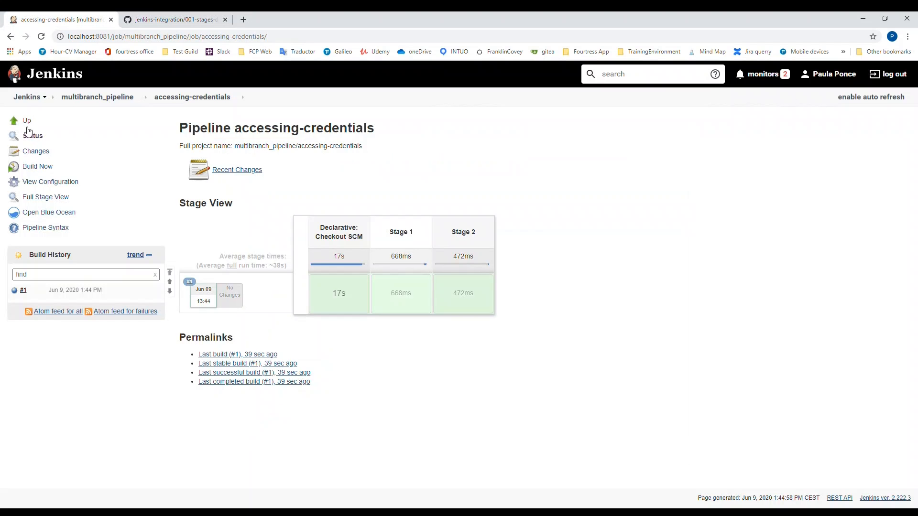